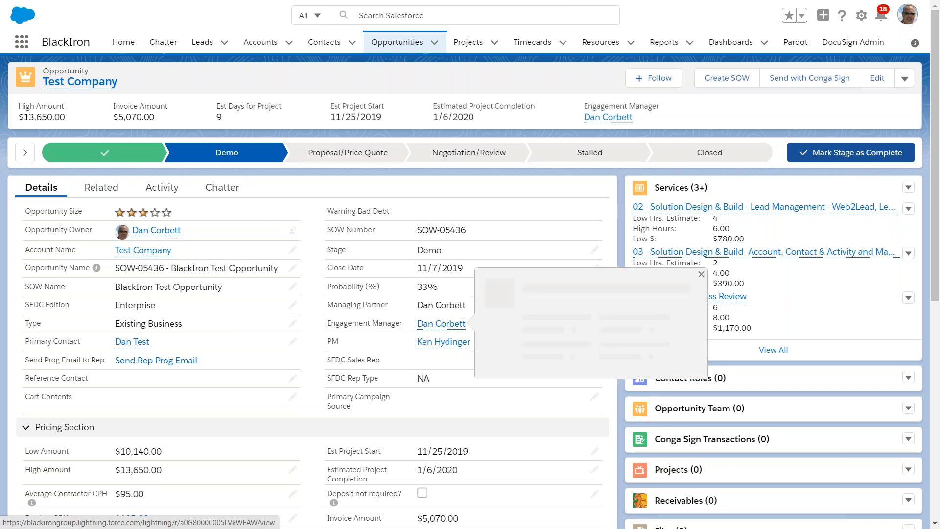
Step: View the full list of services on the BlackIron Test Opportunity and return to the opportunity record
mouse_move(439, 346)
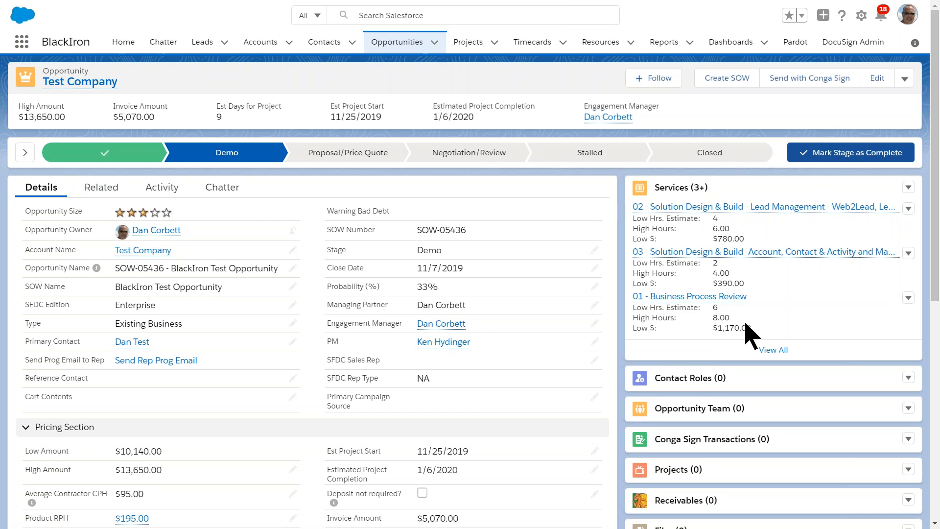
left_click(778, 350)
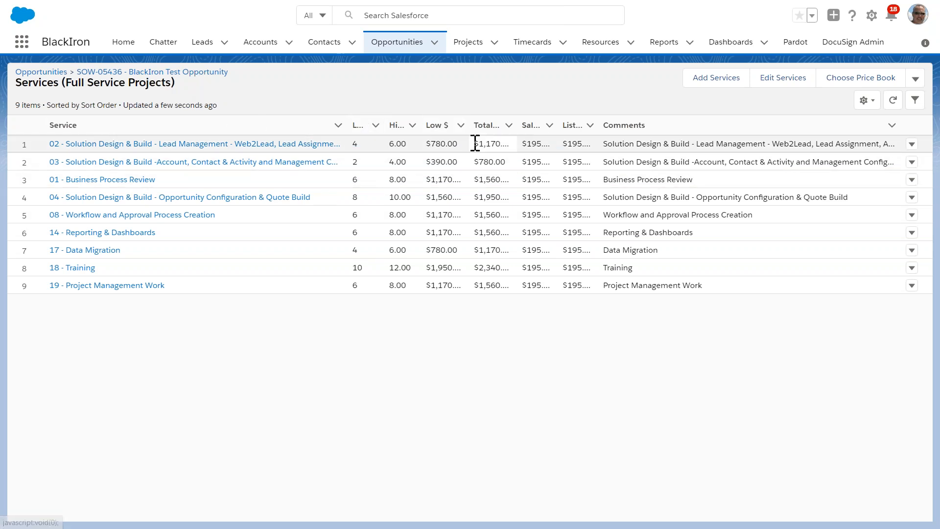
left_click(201, 74)
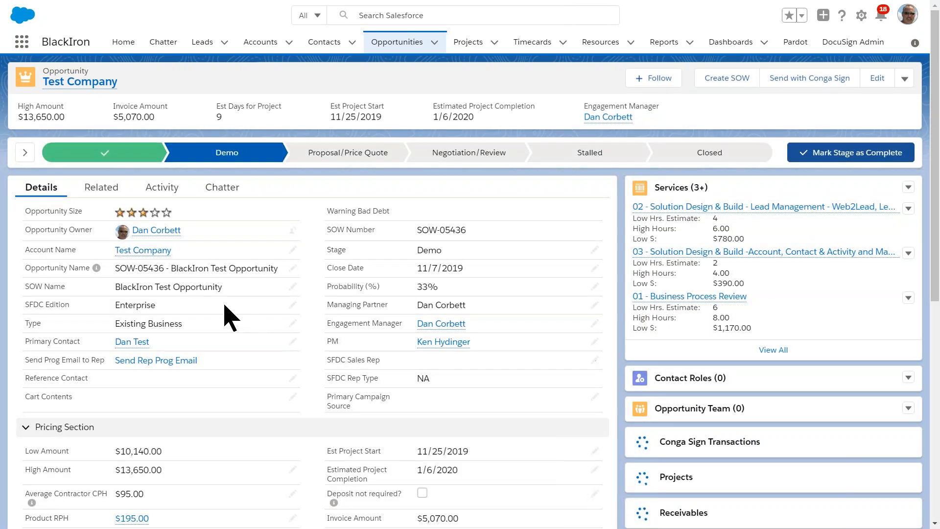
Step: Close the opportunity with the stage Closed Won and save the change
left_click(693, 157)
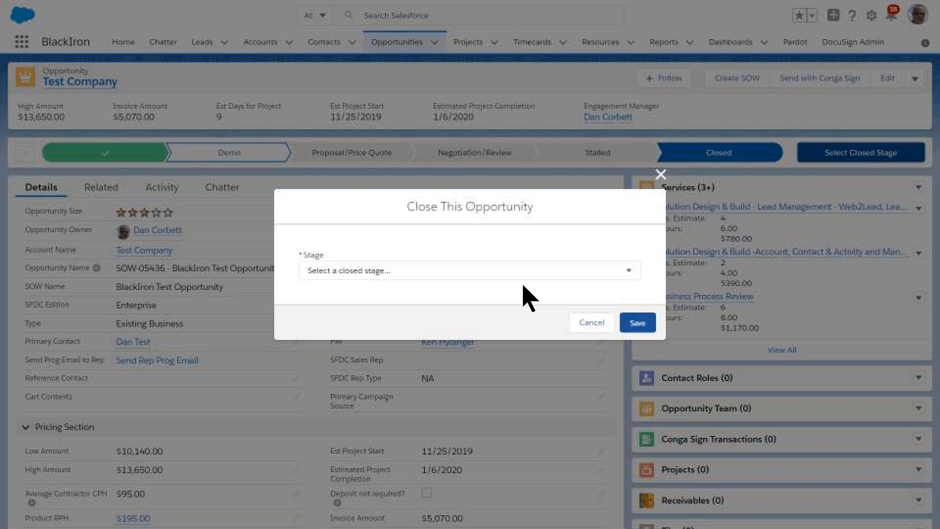
left_click(517, 270)
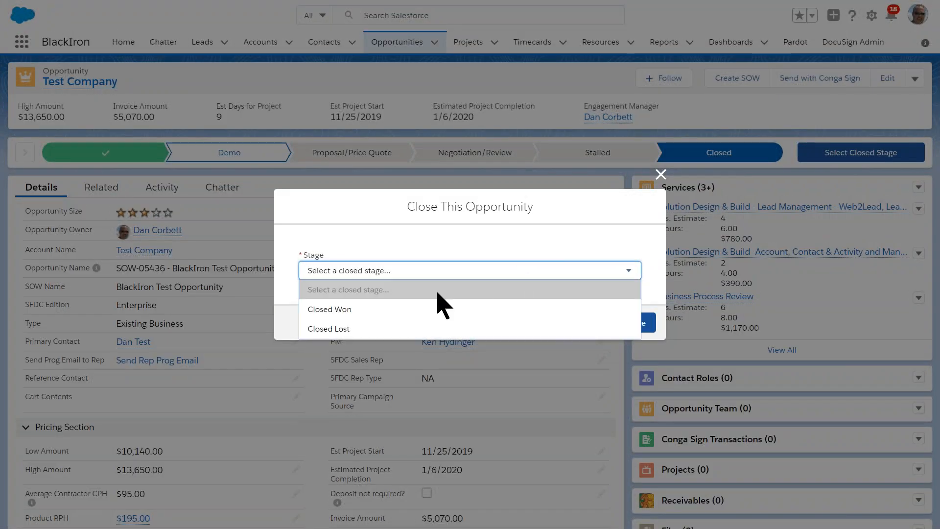
left_click(391, 311)
left_click(637, 321)
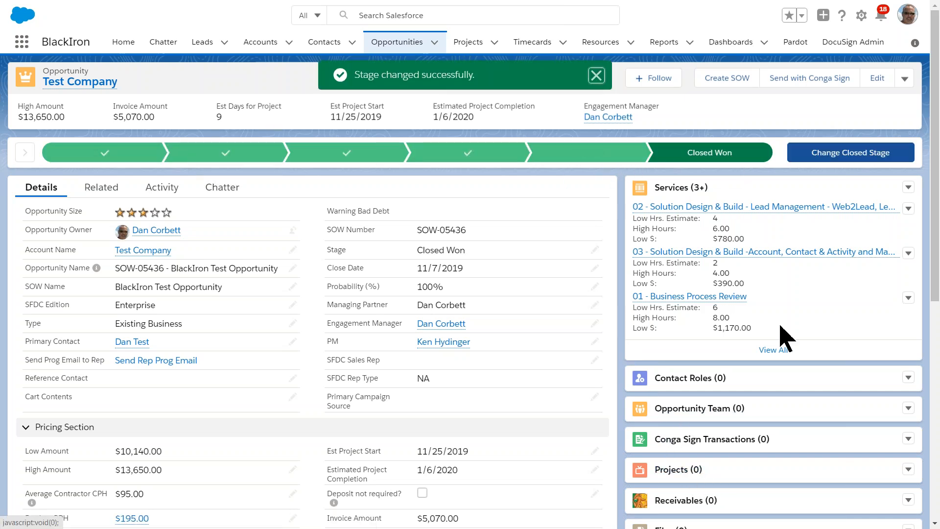
Step: Reload the opportunity record and open its related project, SOW-05436 - BlackIron Test Opportunity
right_click(715, 111)
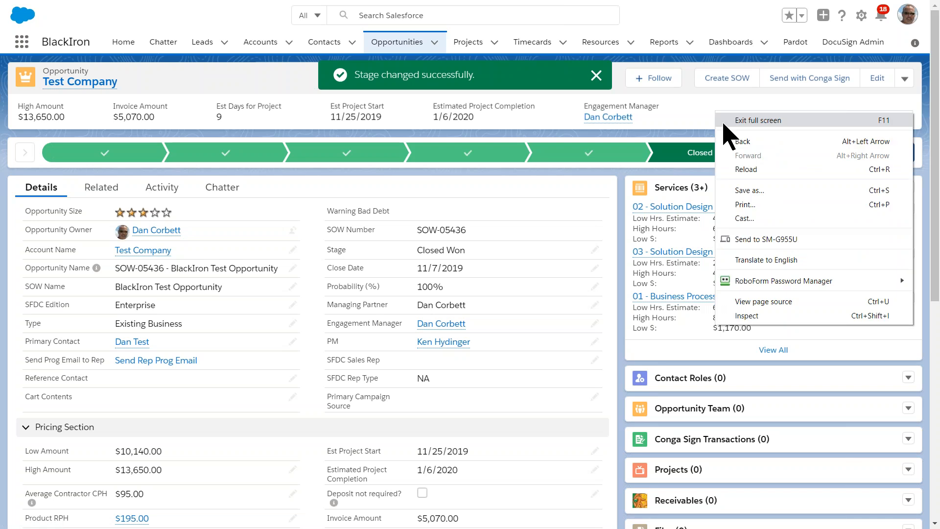
left_click(759, 171)
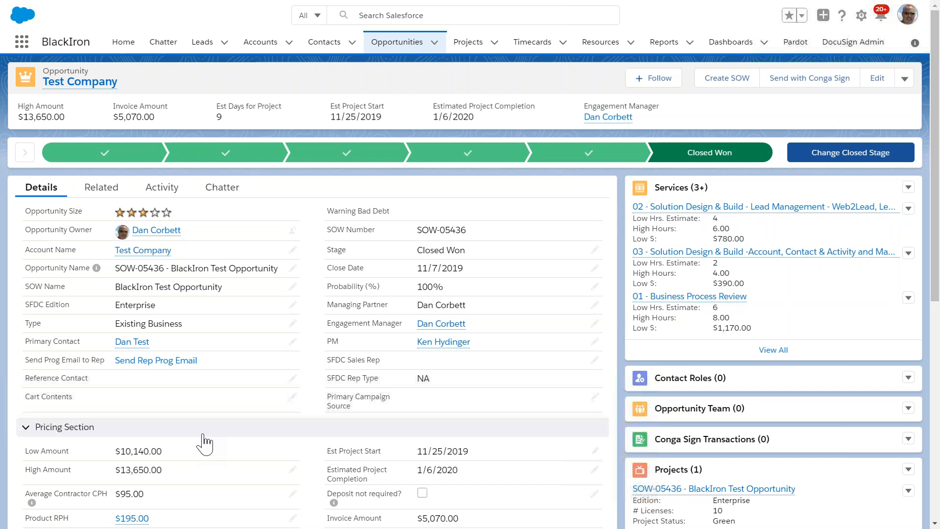
left_click(666, 496)
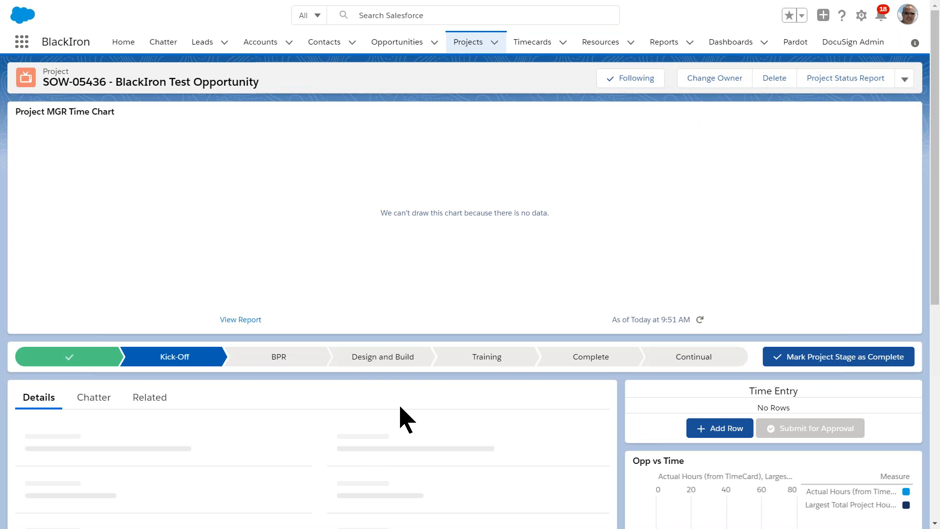
Step: Examine the project's stage path, details and tracking dates, and open the full list of its milestones
scroll(400, 407, "down", 2)
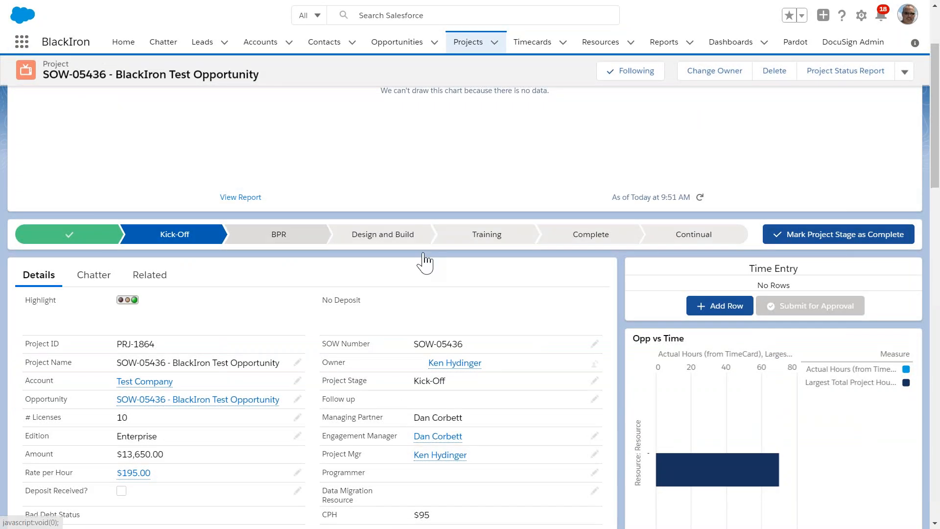
scroll(440, 140, "up", 2)
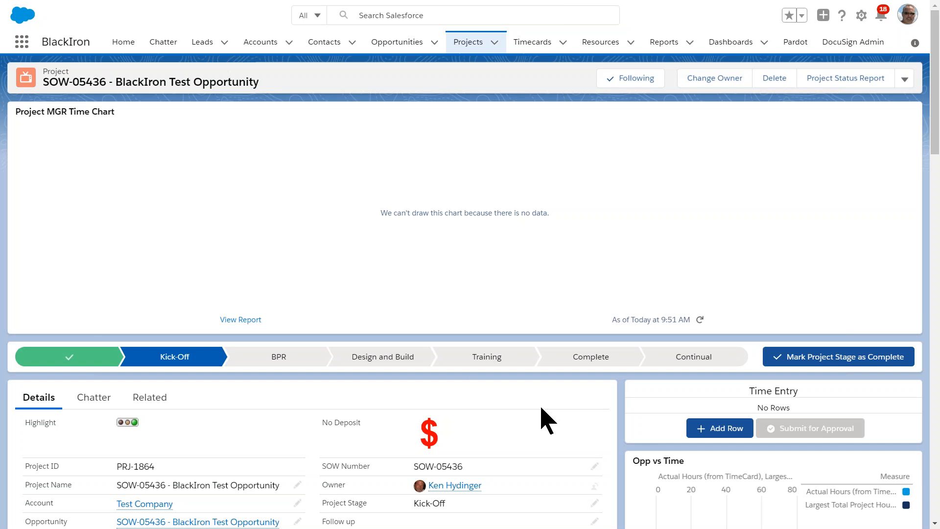
scroll(542, 416, "down", 2)
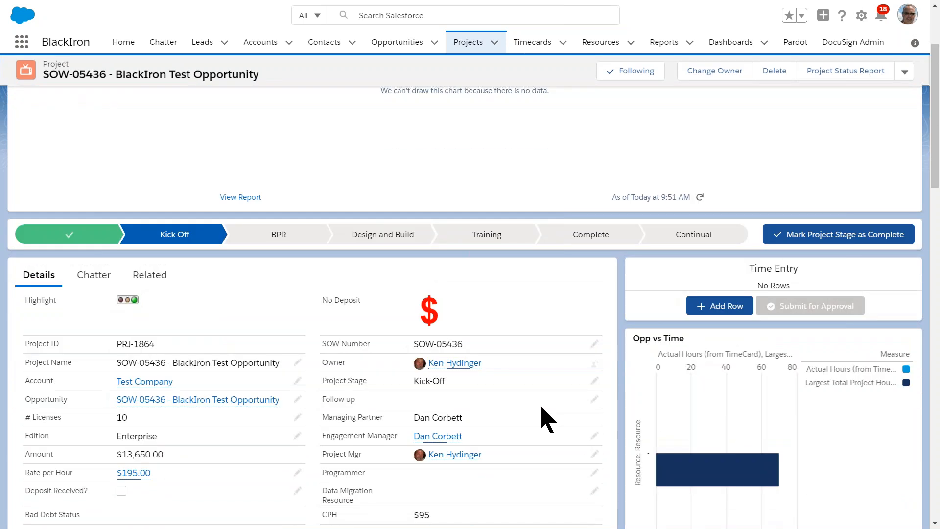
scroll(549, 418, "up", 1)
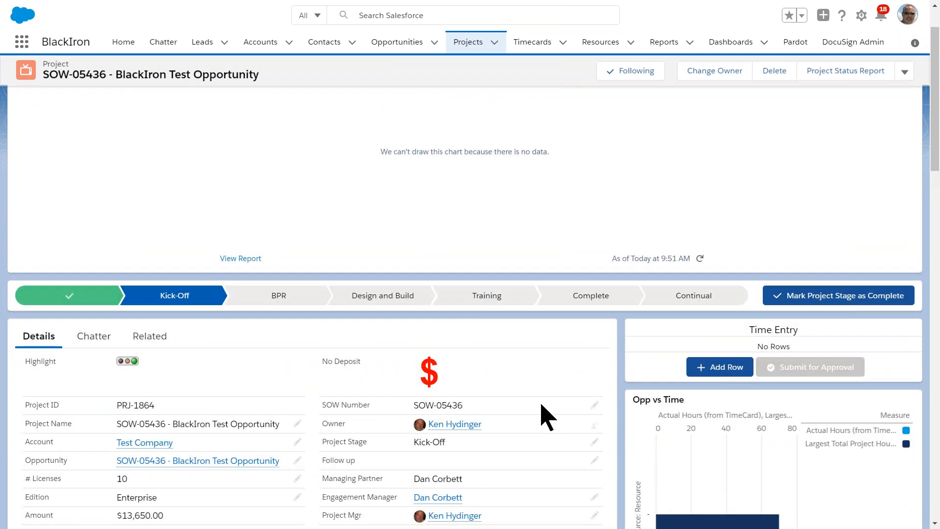
scroll(549, 417, "down", 1)
scroll(547, 417, "down", 1)
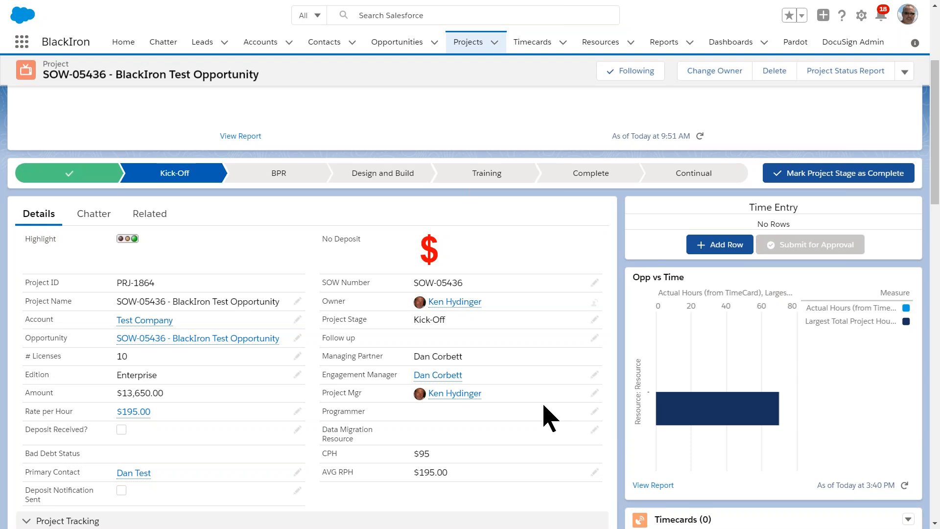
scroll(549, 418, "down", 2)
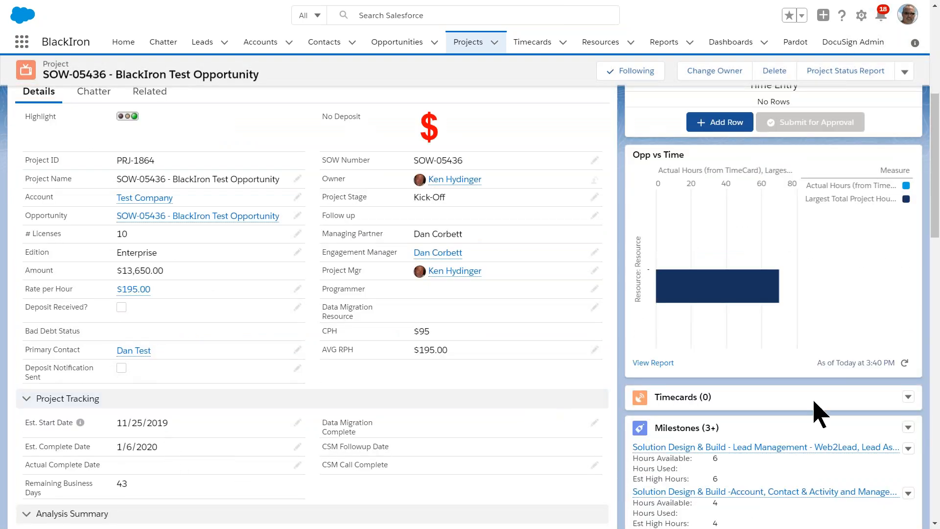
scroll(786, 446, "down", 2)
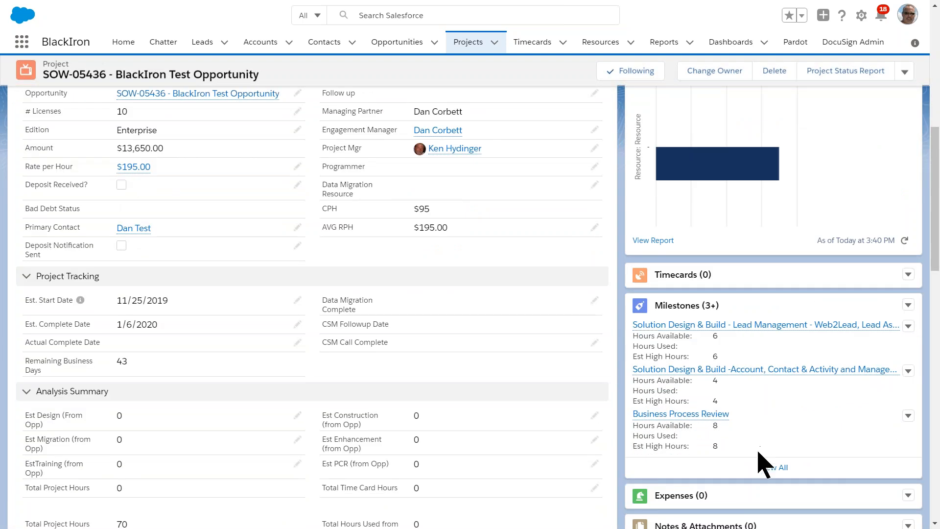
left_click(774, 471)
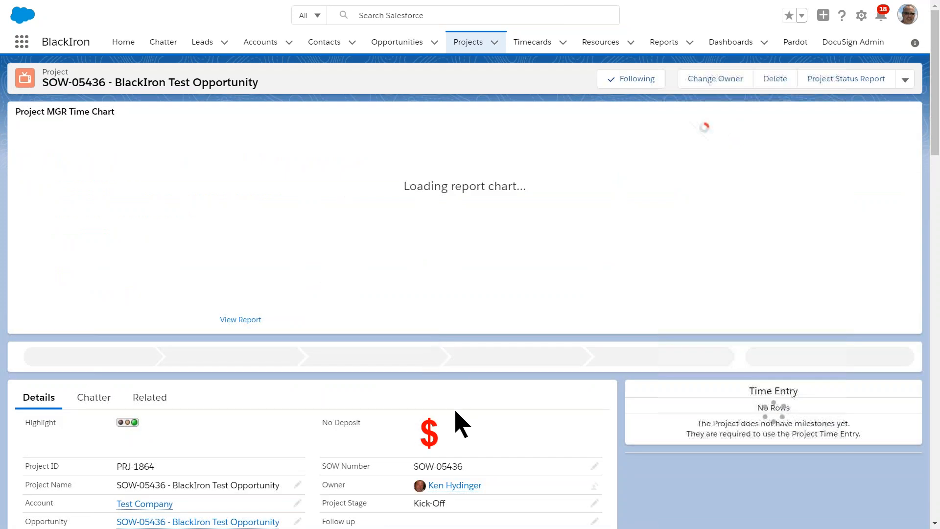
Step: Add a time entry row to the project for the Business Process Review milestone with 6 hours
scroll(457, 422, "down", 1)
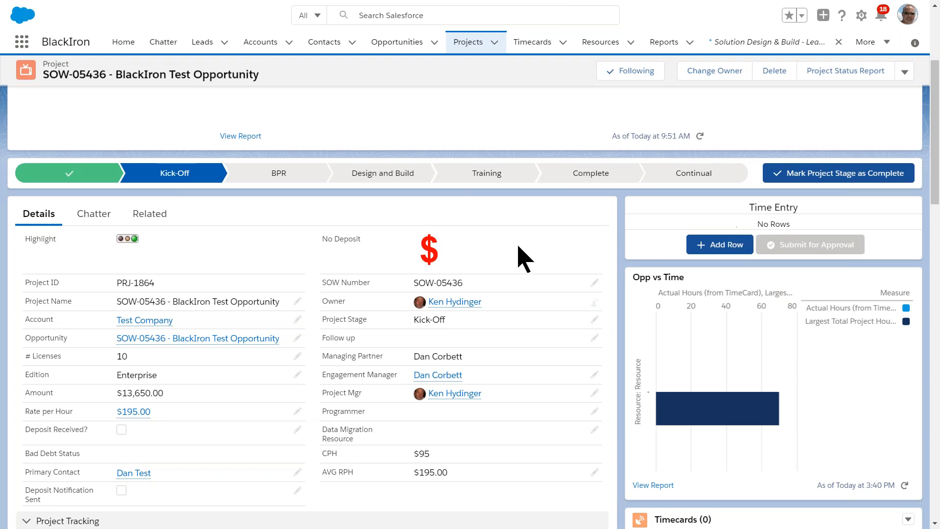
left_click(719, 250)
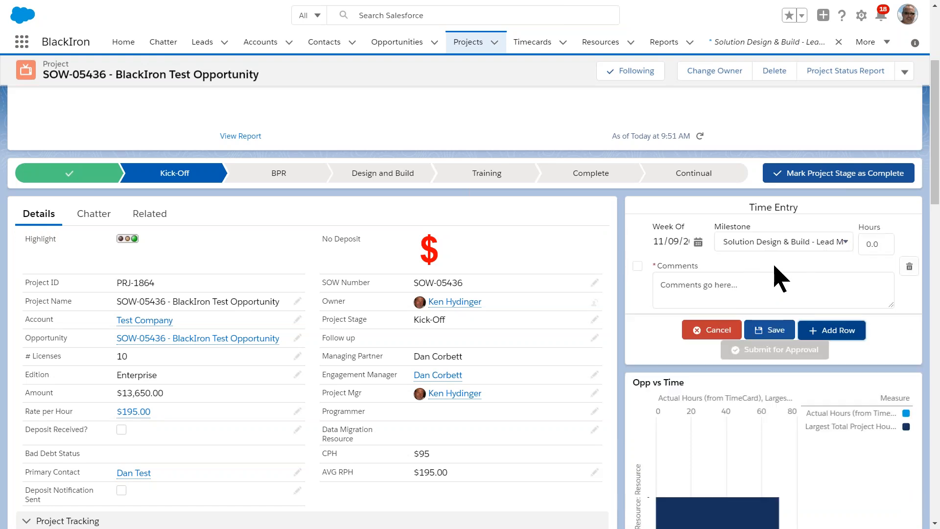
left_click(820, 244)
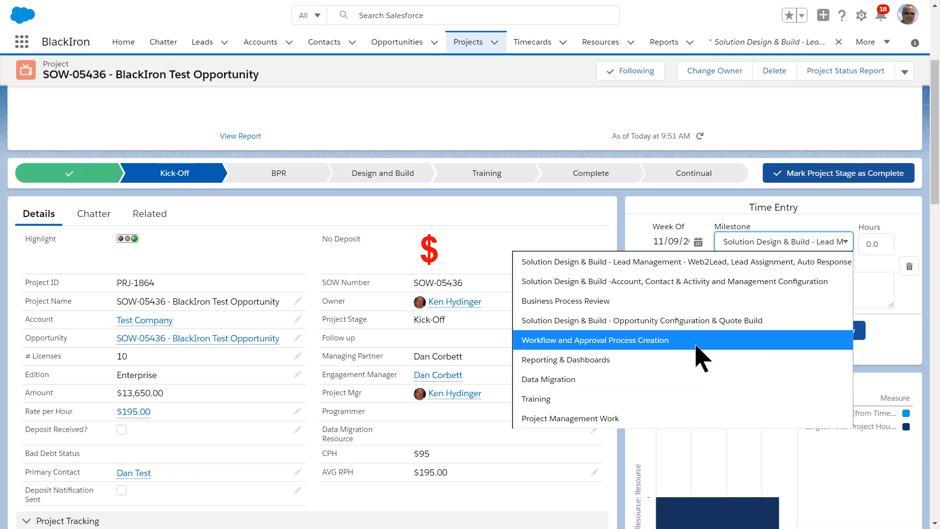
left_click(609, 301)
left_click(887, 246)
key("BackSpace")
key("BackSpace")
key("BackSpace")
type("6")
Step: Enter the comment "Business Design" on the Business Process Review time entry and save it
left_click(722, 293)
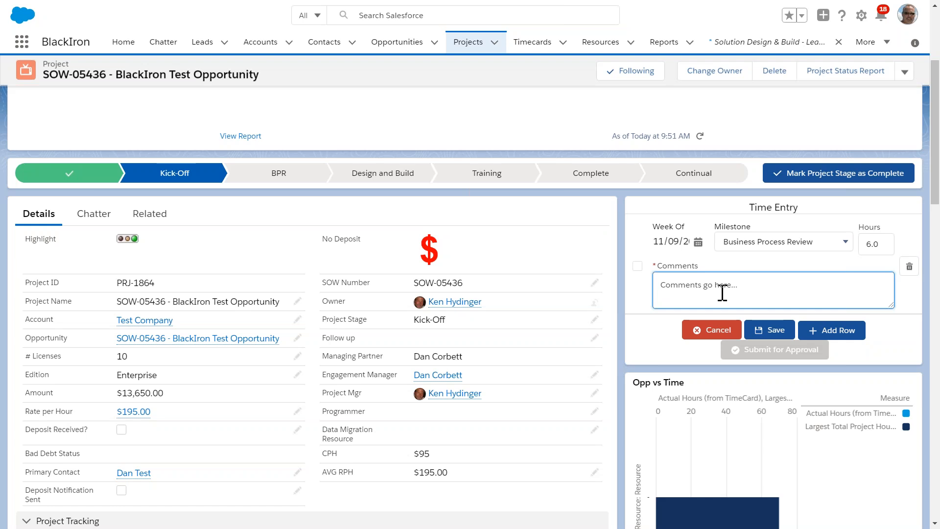
type("Business Design")
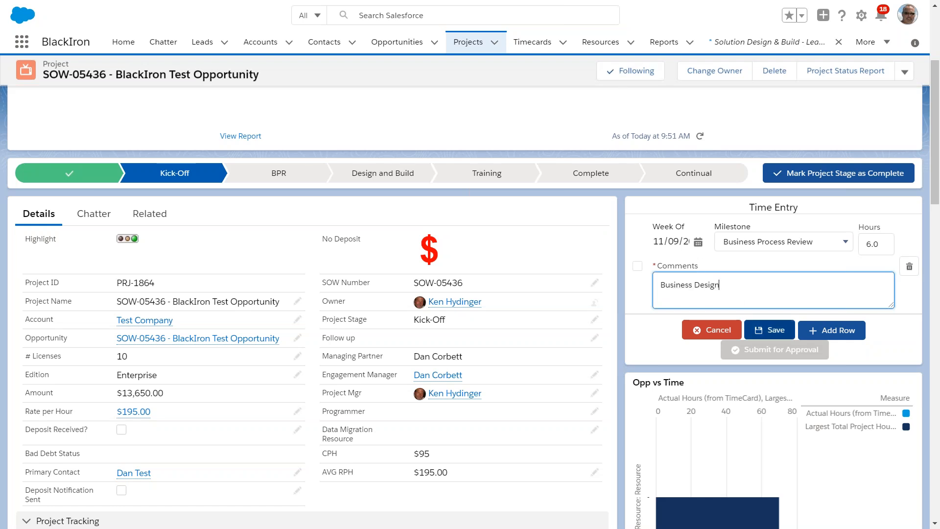
left_click(766, 330)
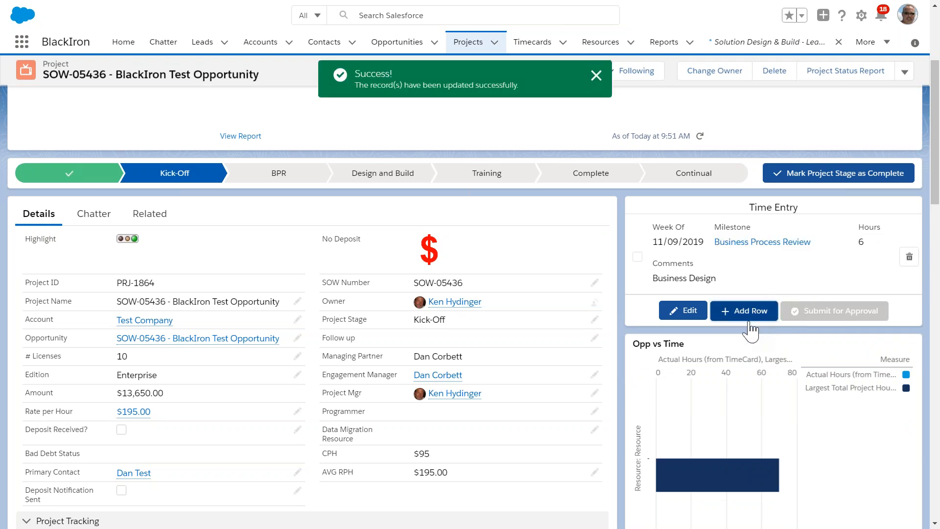
Step: Add and save a second time entry for the Solution Design & Build - Lead Management milestone with 2 hours and the comment "Lead Management"
left_click(730, 314)
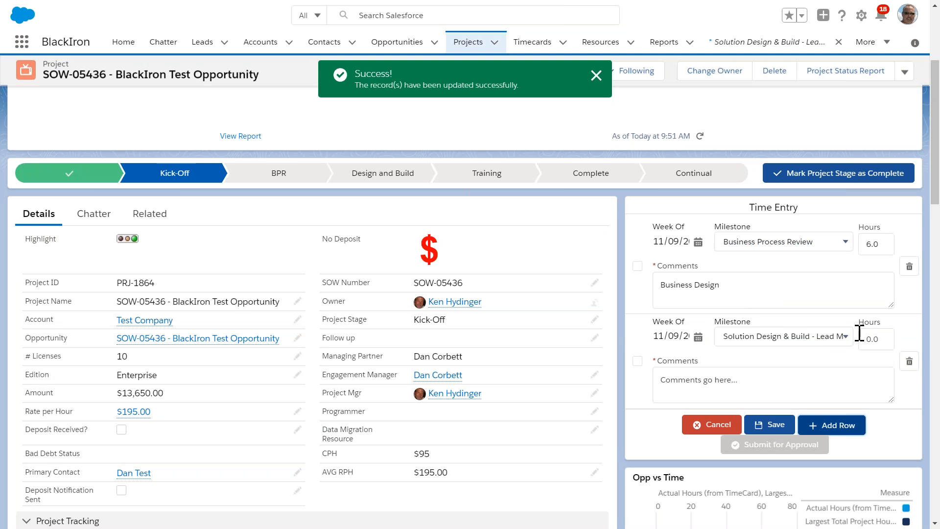
left_click(842, 337)
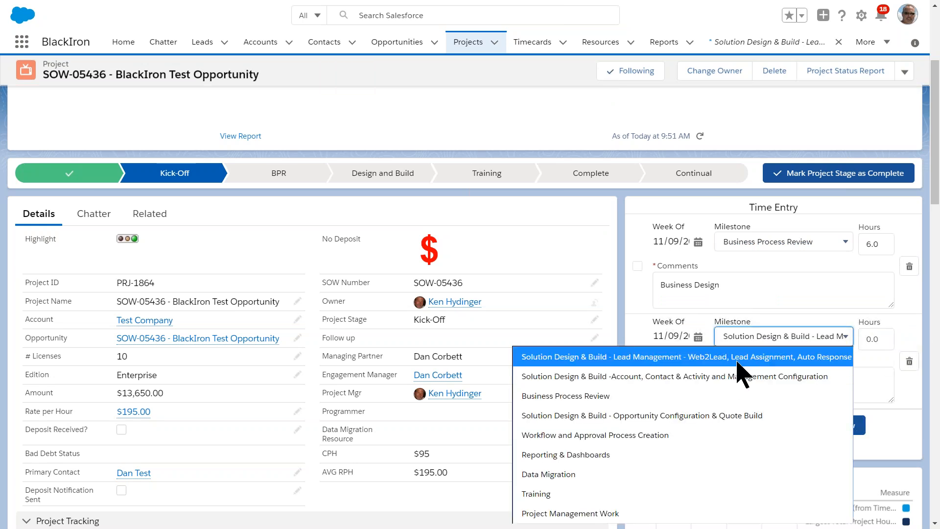
left_click(747, 354)
left_click(866, 339)
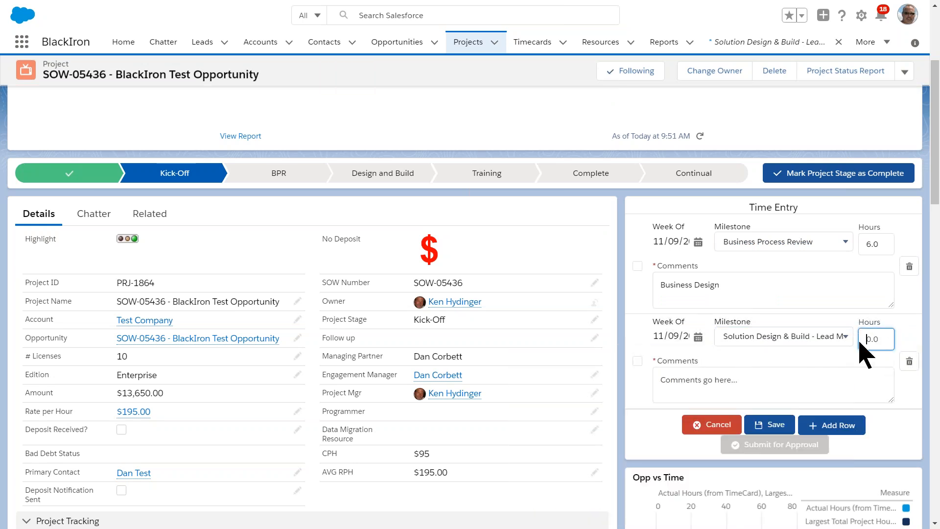
type("2")
left_click(738, 380)
type("Lead Management")
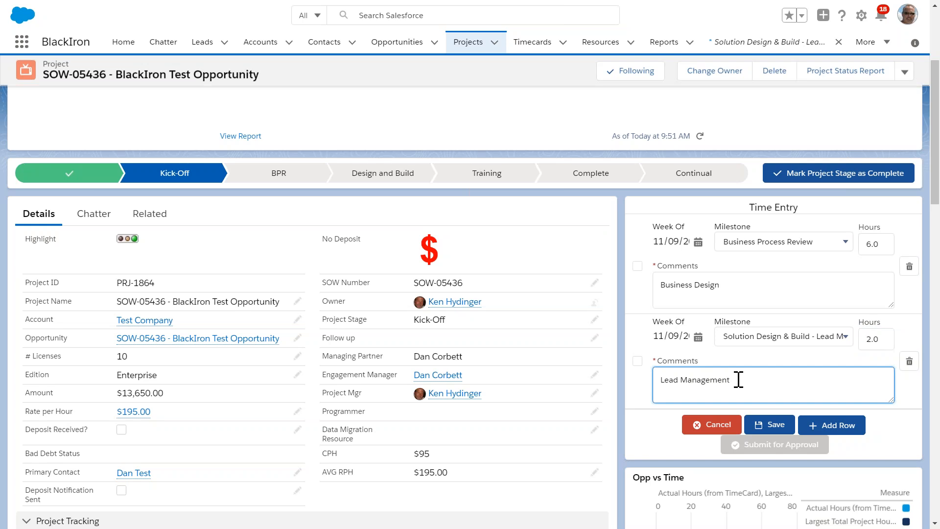
left_click(772, 425)
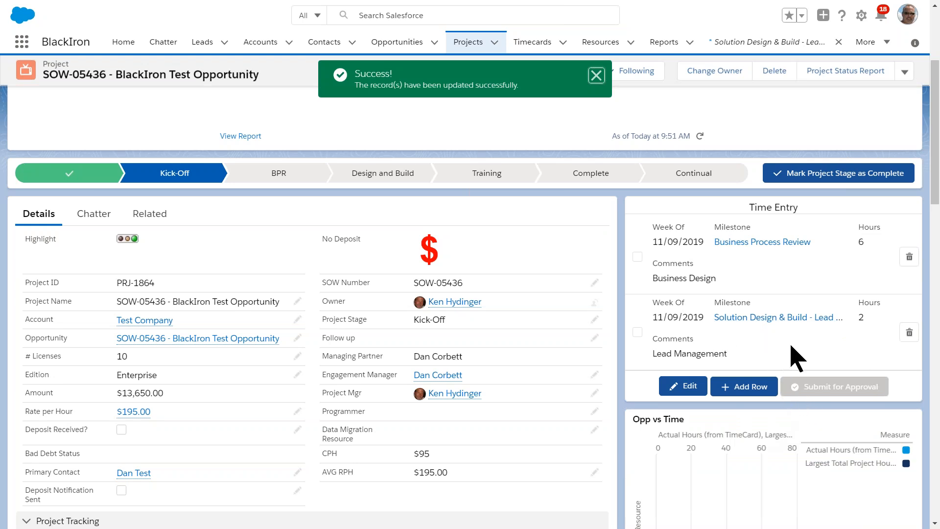
Step: Examine the Opp vs Time chart comparing actual timecard hours with total project hours
scroll(808, 443, "down", 1)
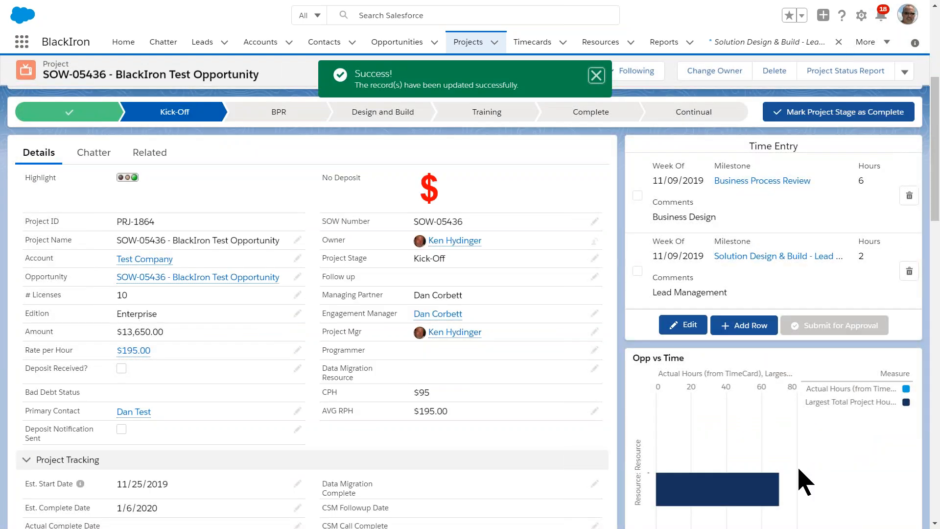
scroll(803, 485, "down", 3)
scroll(902, 458, "up", 6)
scroll(880, 477, "down", 5)
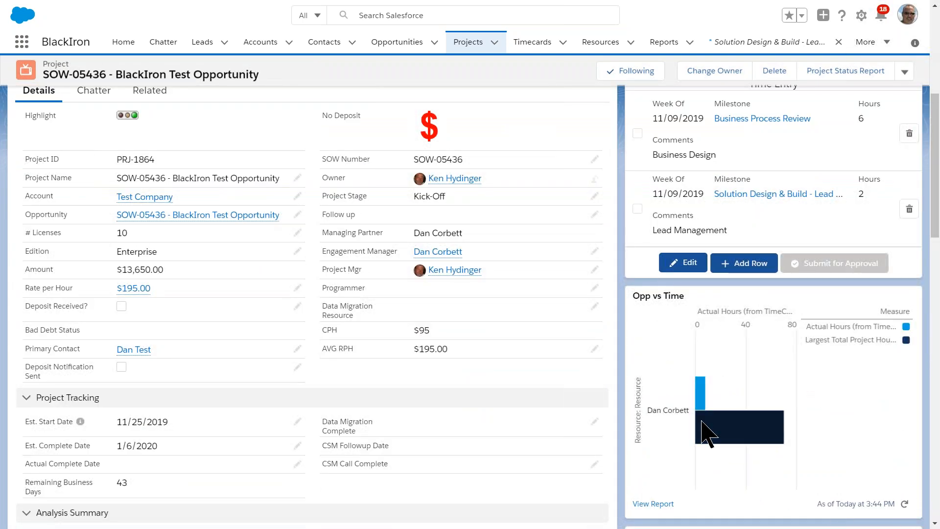
mouse_move(732, 438)
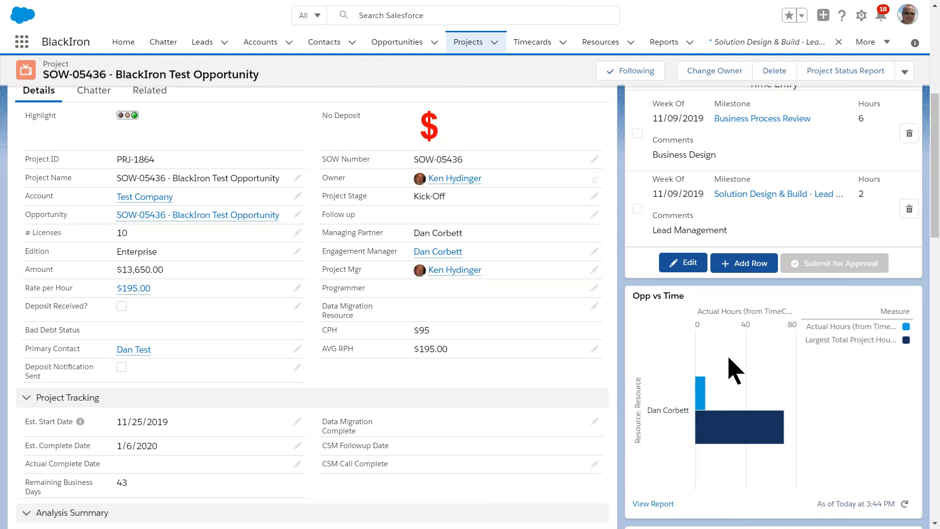
Step: Submit both the Business Process Review and Lead Management time entries for approval
scroll(734, 370, "up", 2)
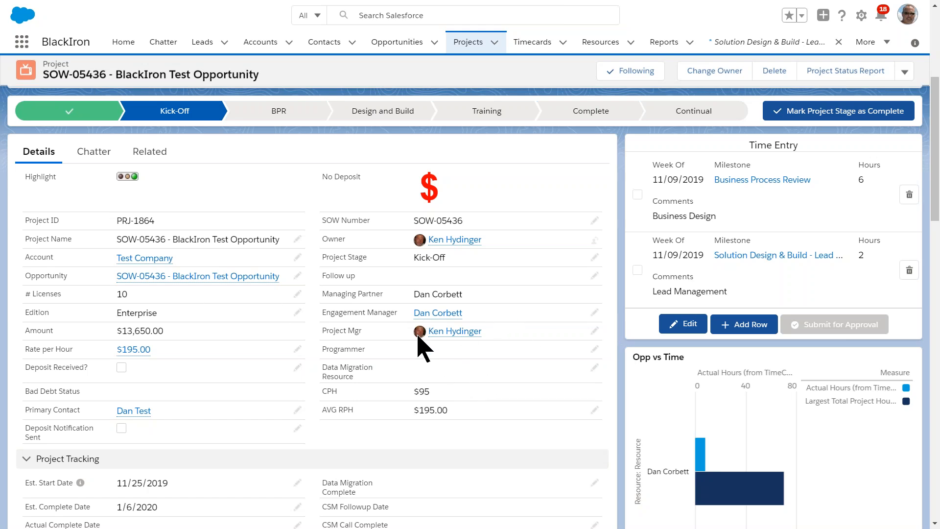
left_click(638, 195)
left_click(638, 270)
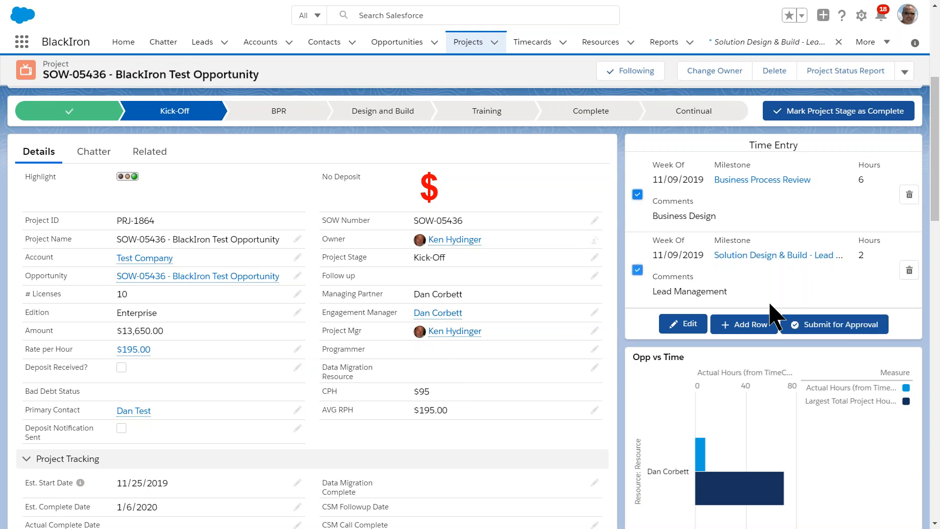
left_click(826, 331)
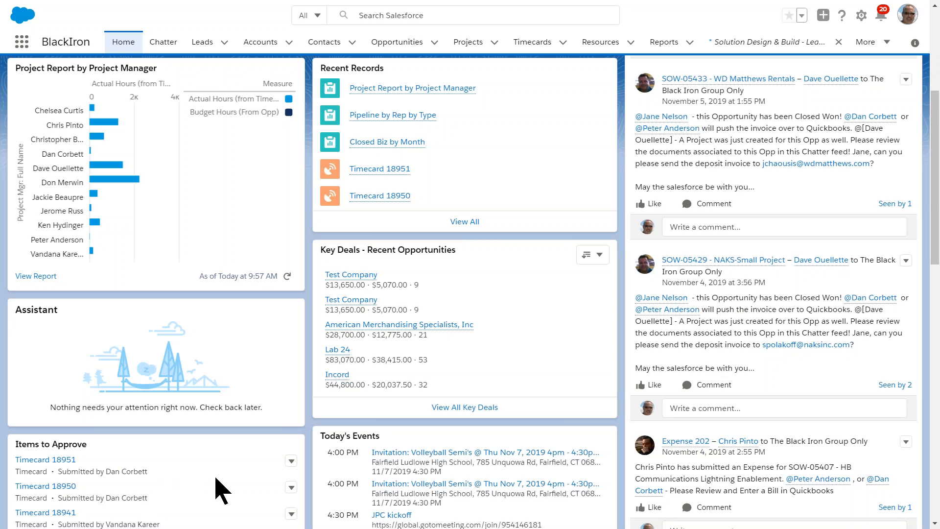
Step: Approve Timecard 18951 from the items to approve with the comment "Well Done"
scroll(196, 494, "down", 3)
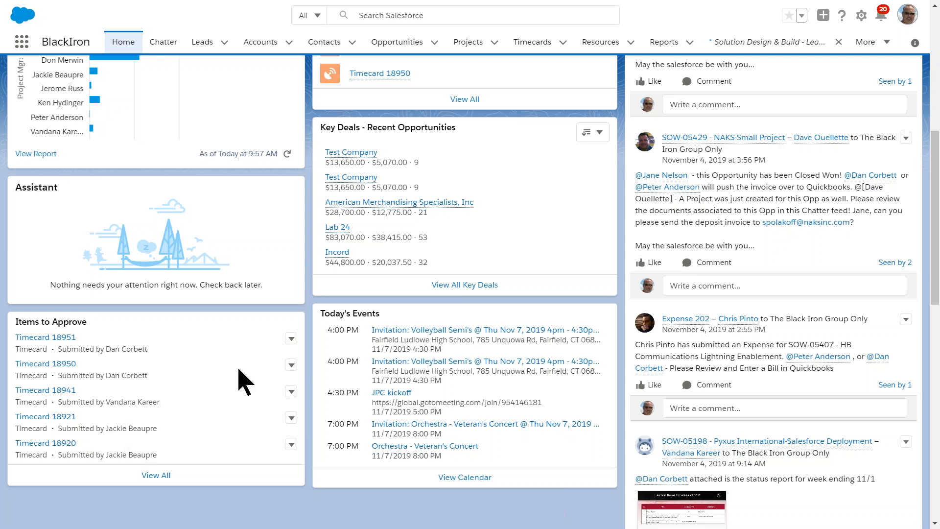
left_click(292, 343)
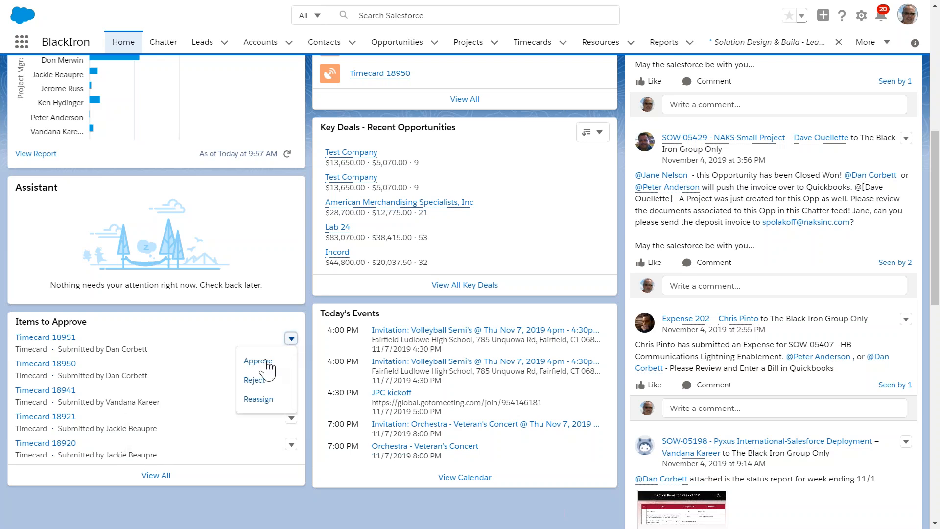
left_click(256, 362)
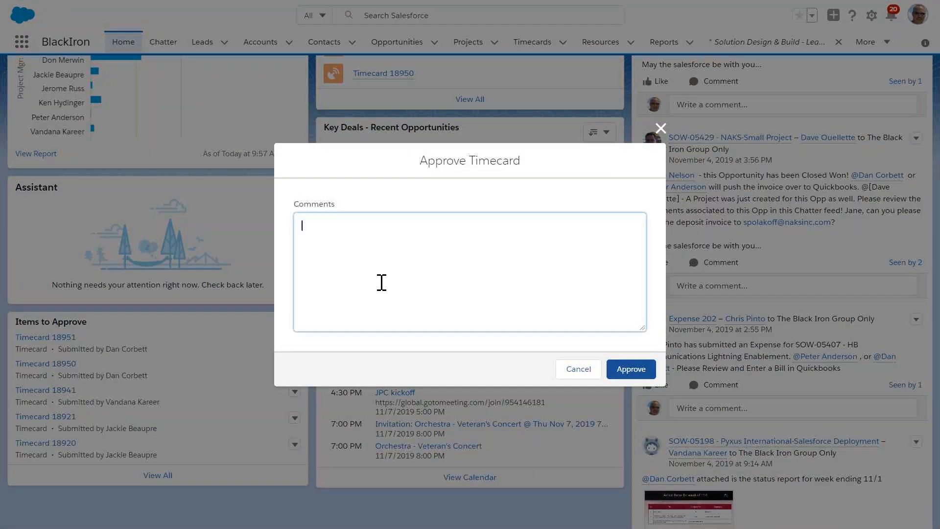
type("Well")
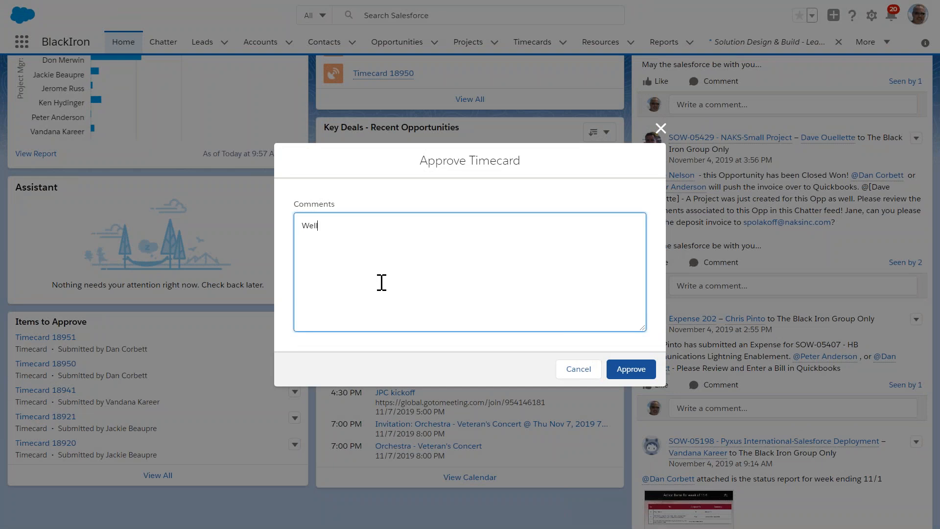
type(" Done")
left_click(634, 372)
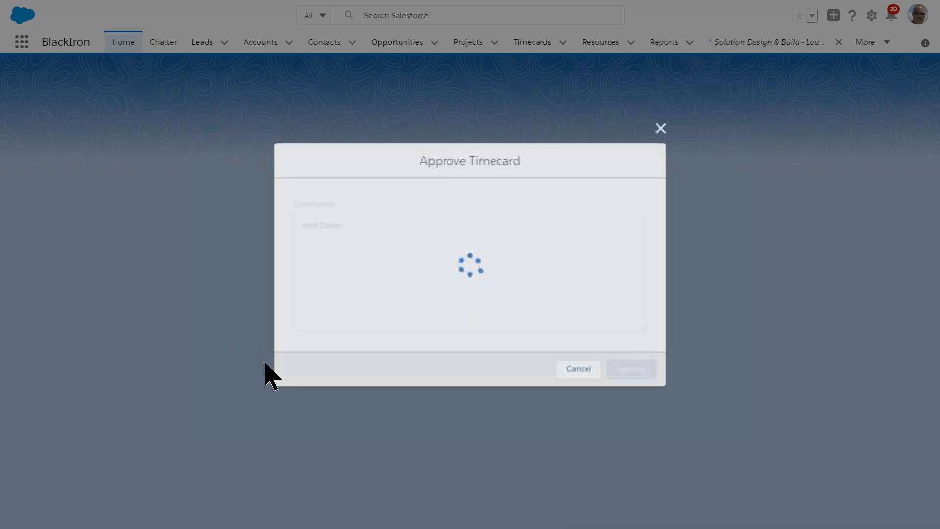